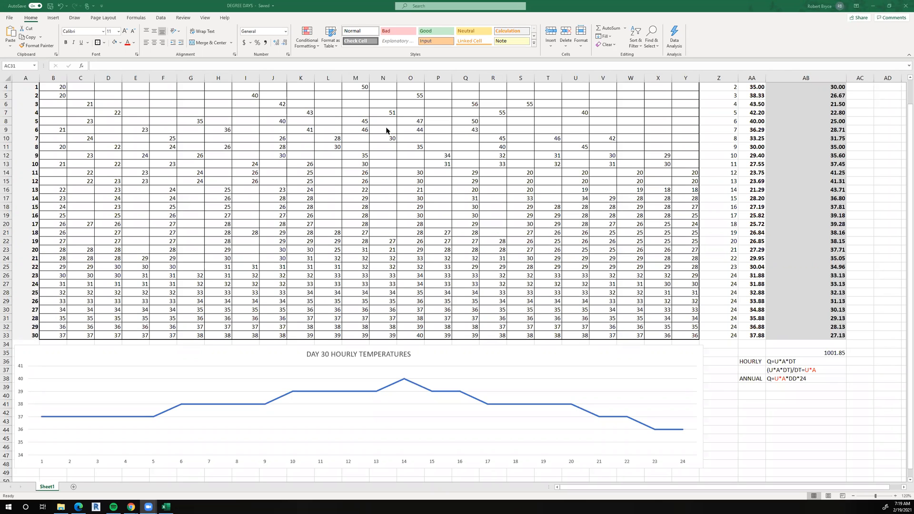
scroll(356, 198, "up", 1)
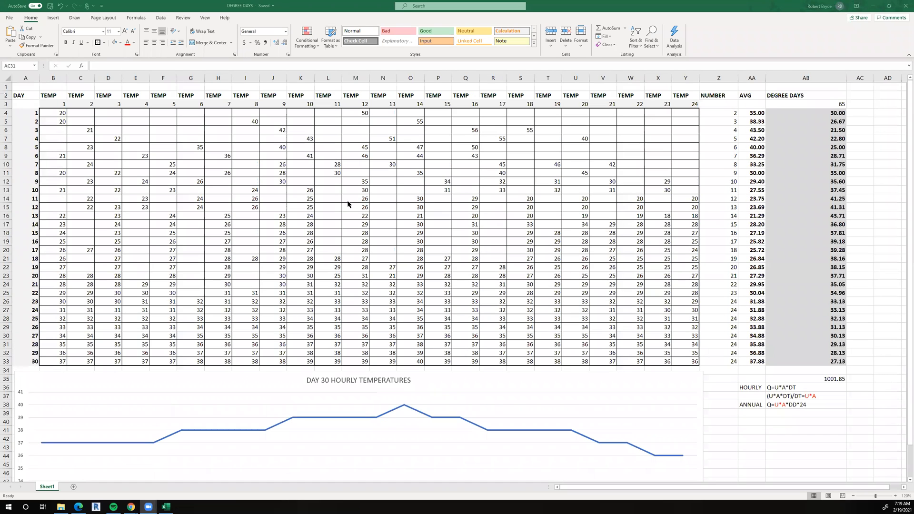